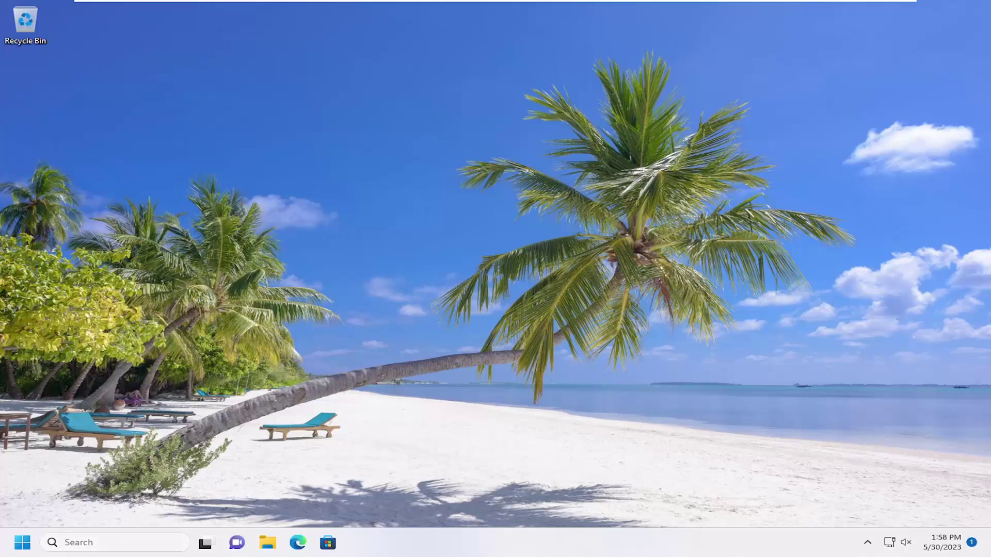
Search for regedit and run Registry Editor as administrator, approving the UAC prompt
left_click(132, 547)
type("r")
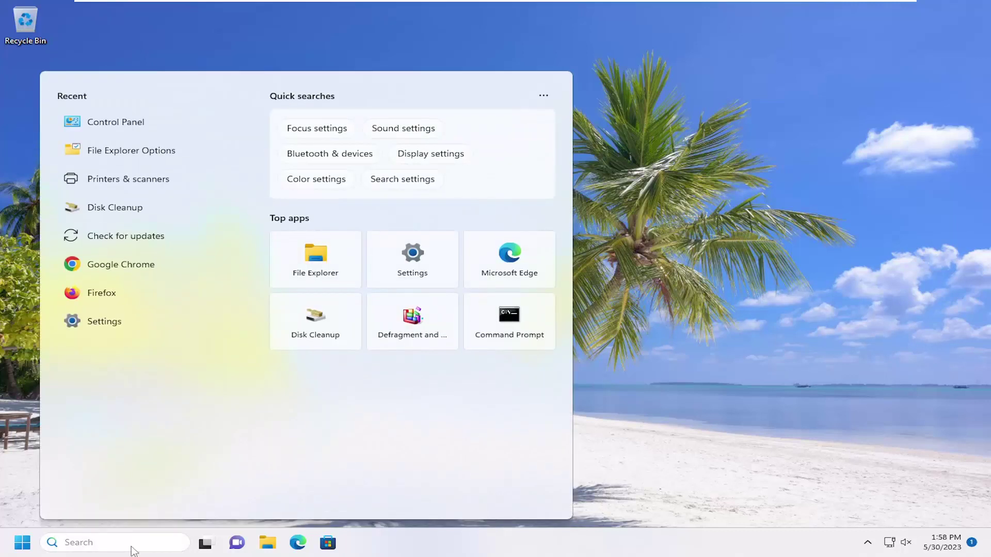
type("egedit")
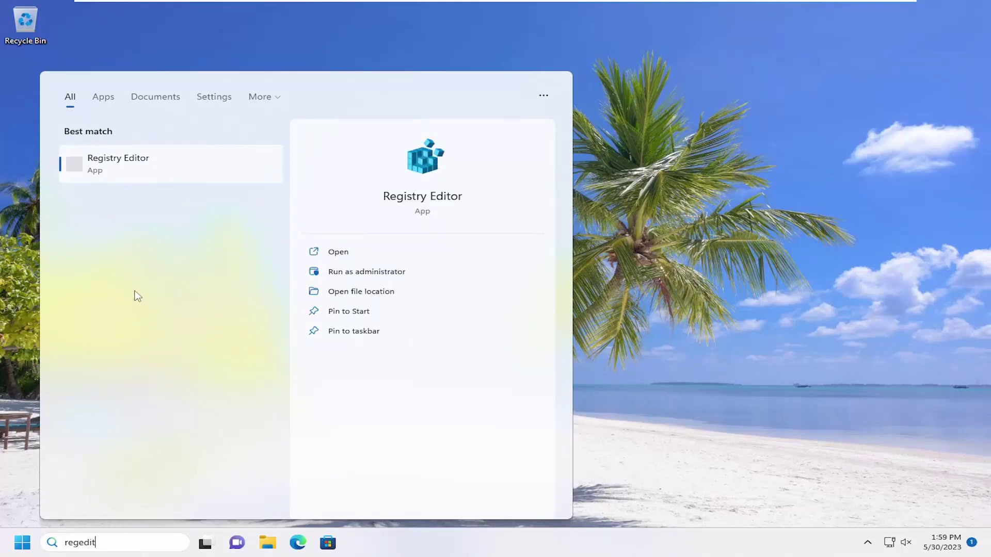
right_click(110, 164)
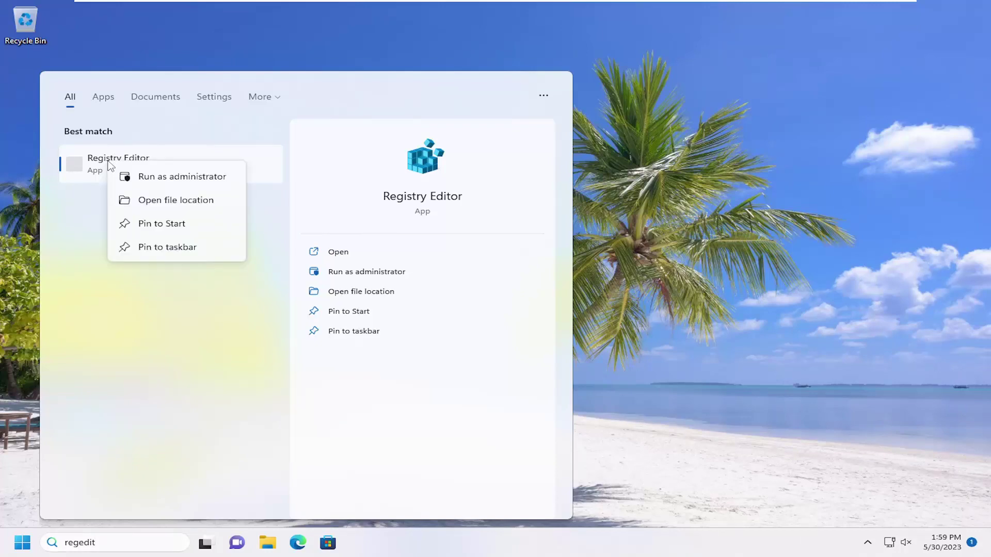
left_click(175, 178)
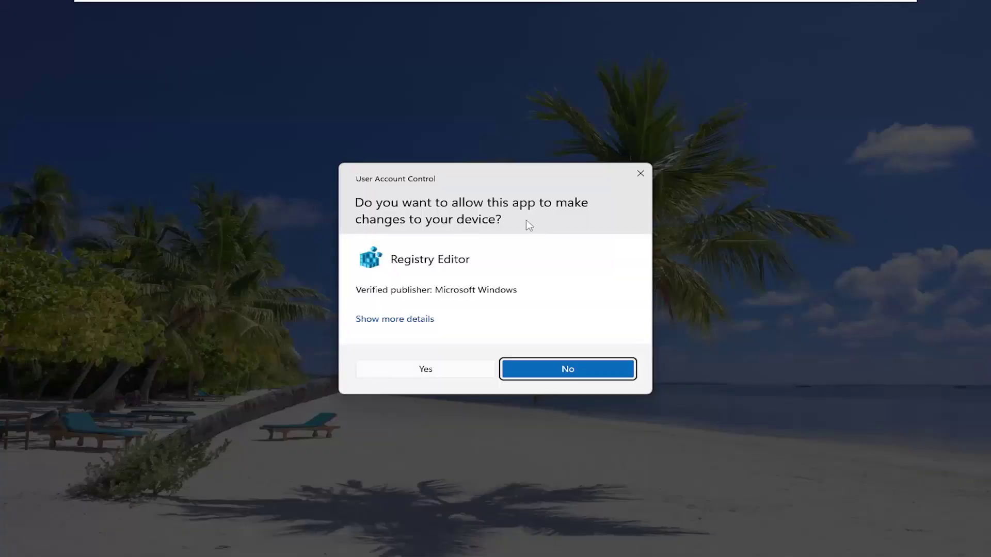
left_click(423, 368)
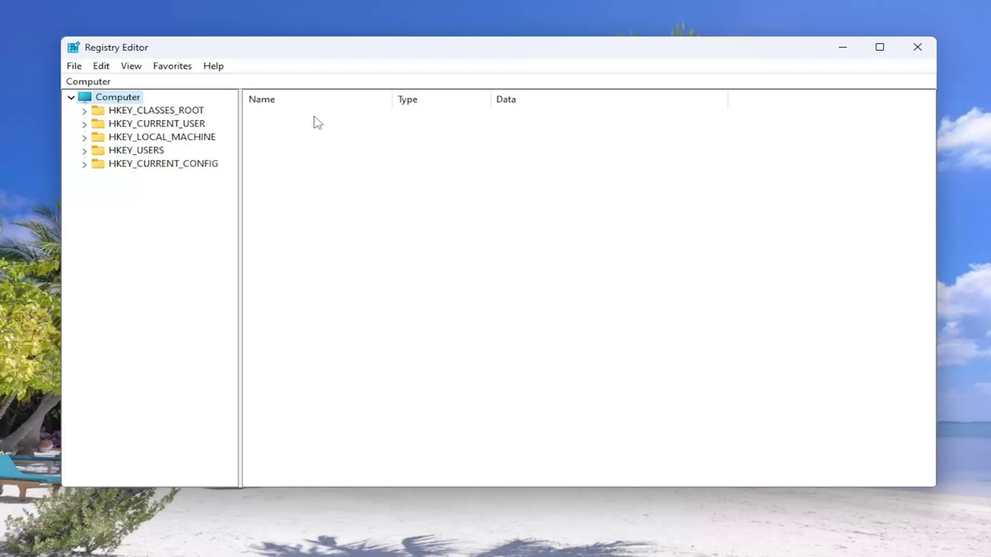
left_click(75, 66)
left_click(98, 98)
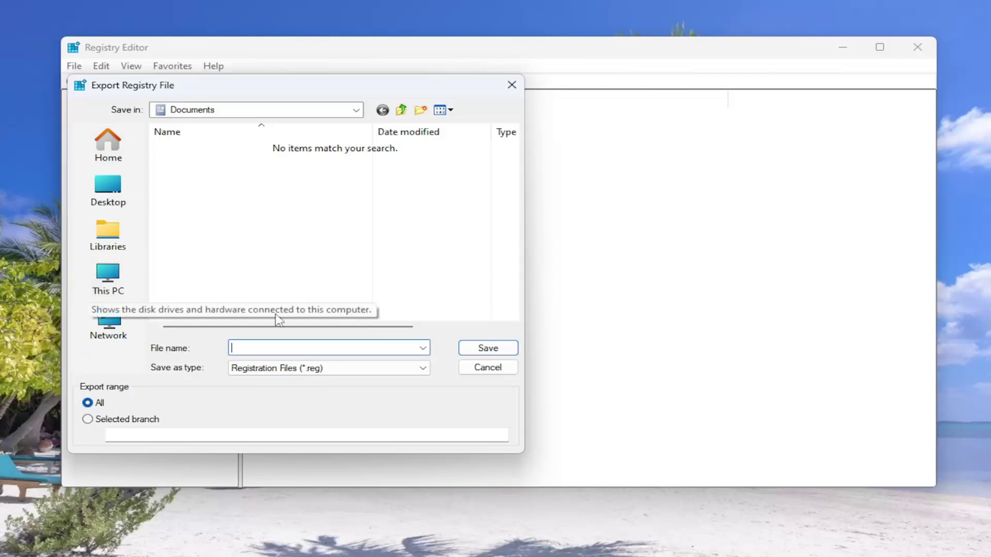
left_click(488, 369)
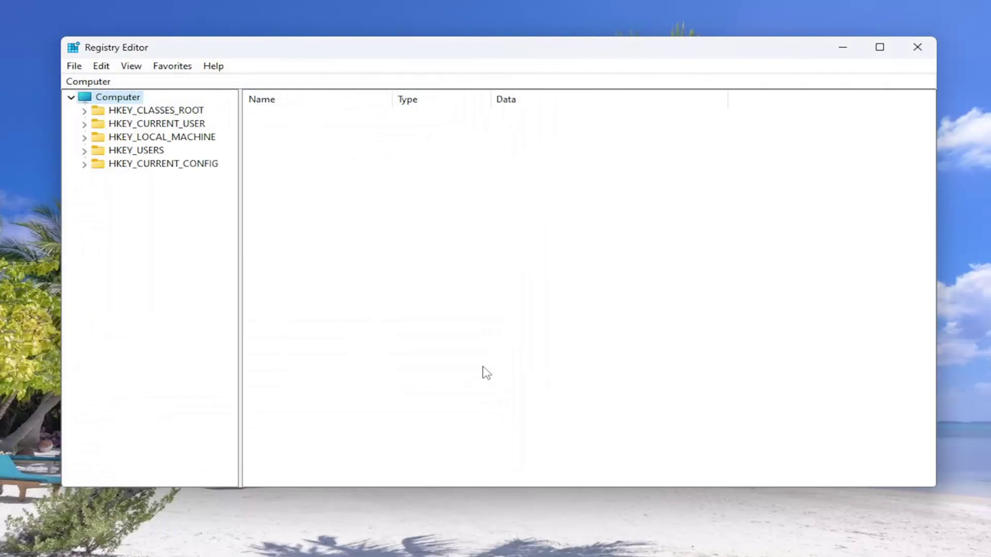
left_click(78, 66)
left_click(109, 84)
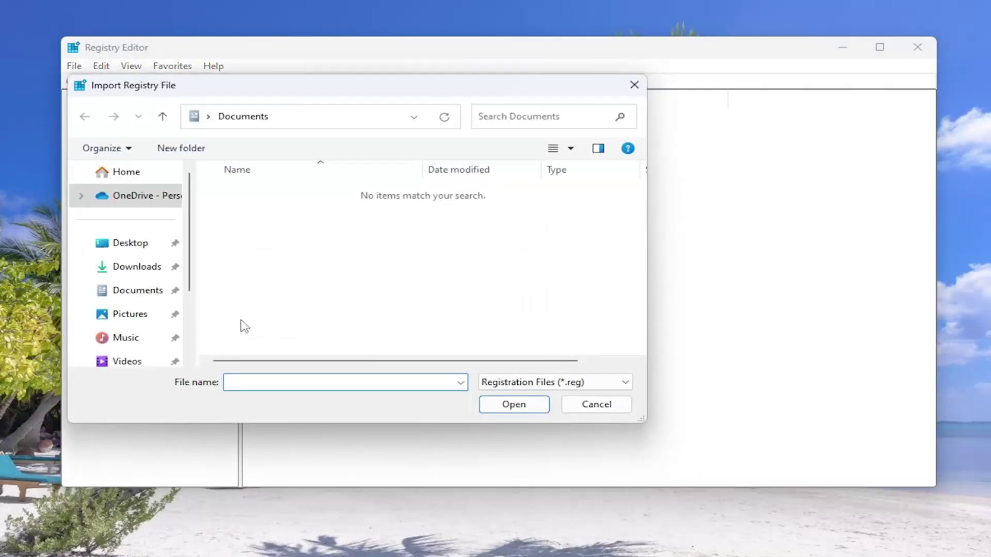
left_click(616, 411)
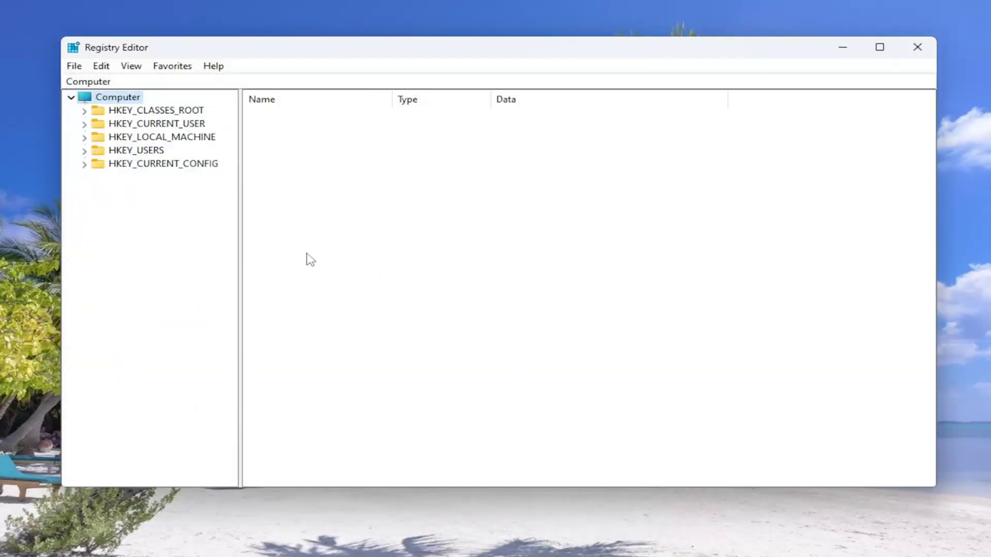
Expand HKEY_LOCAL_MACHINE and SYSTEM, then select the Setup key to list its values
double_click(190, 139)
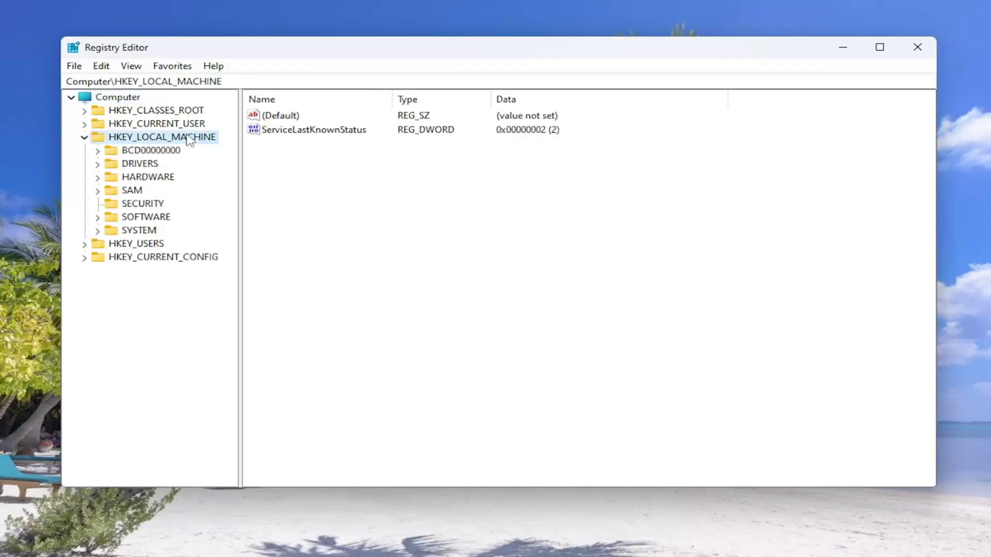
double_click(130, 231)
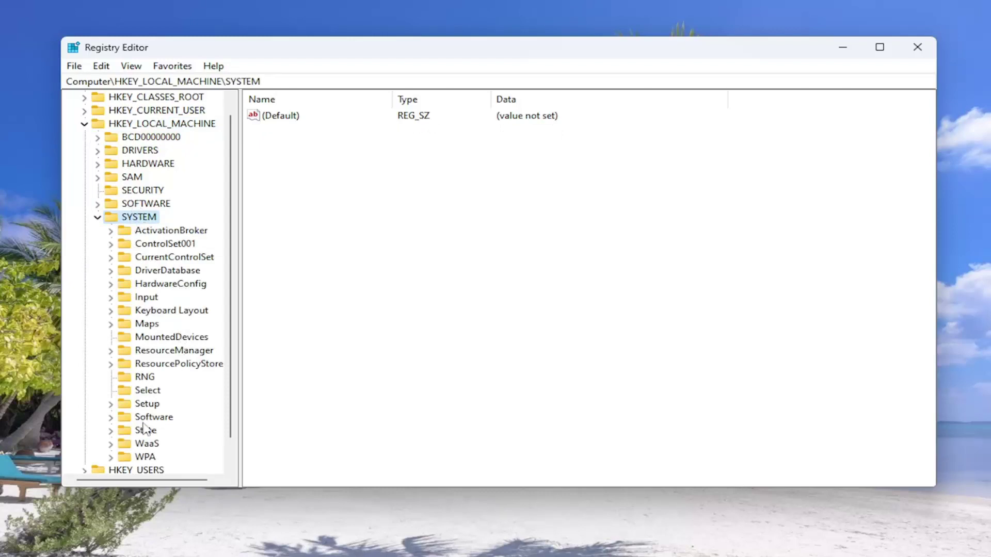
left_click(155, 407)
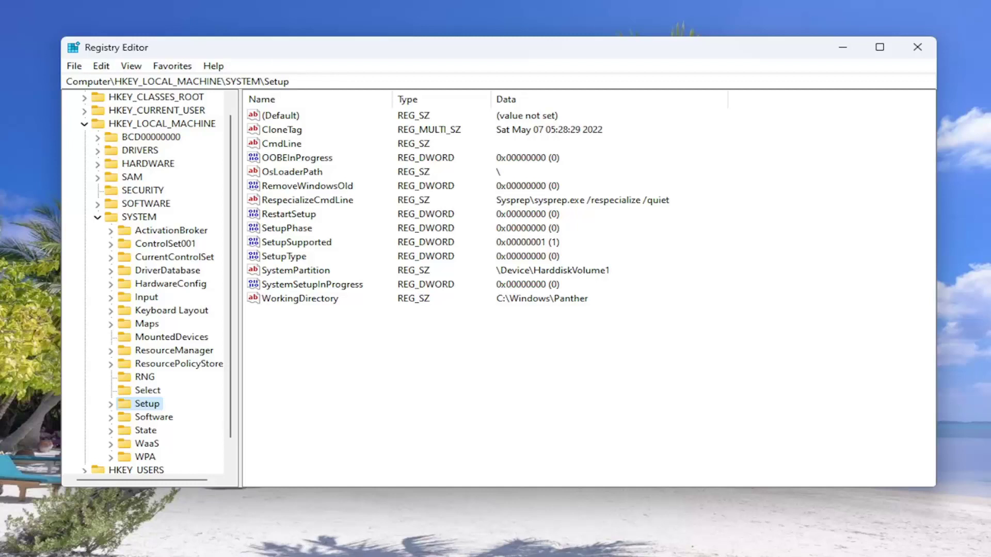
Create a new DWORD (32-bit) value in the Setup key and name it UninstallWindow
right_click(154, 407)
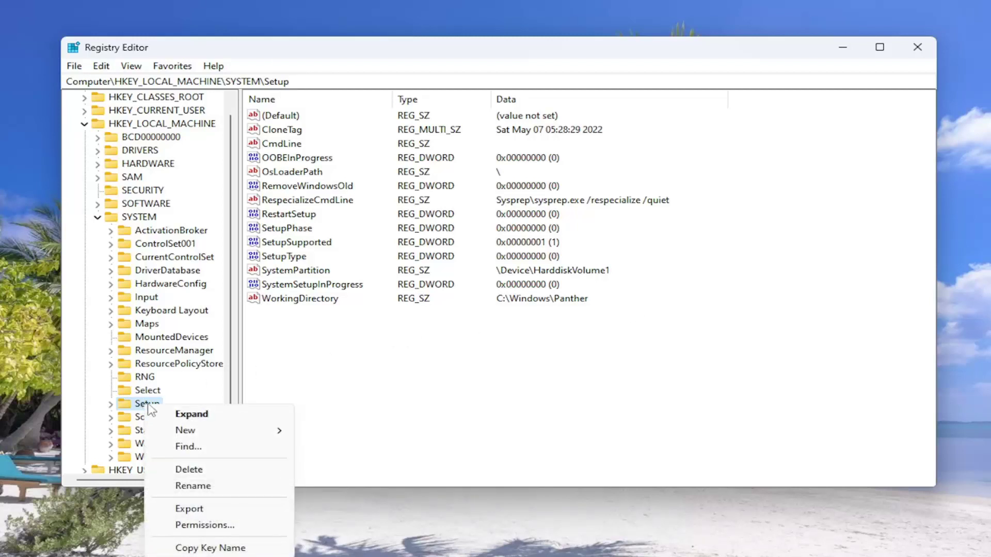
mouse_move(187, 433)
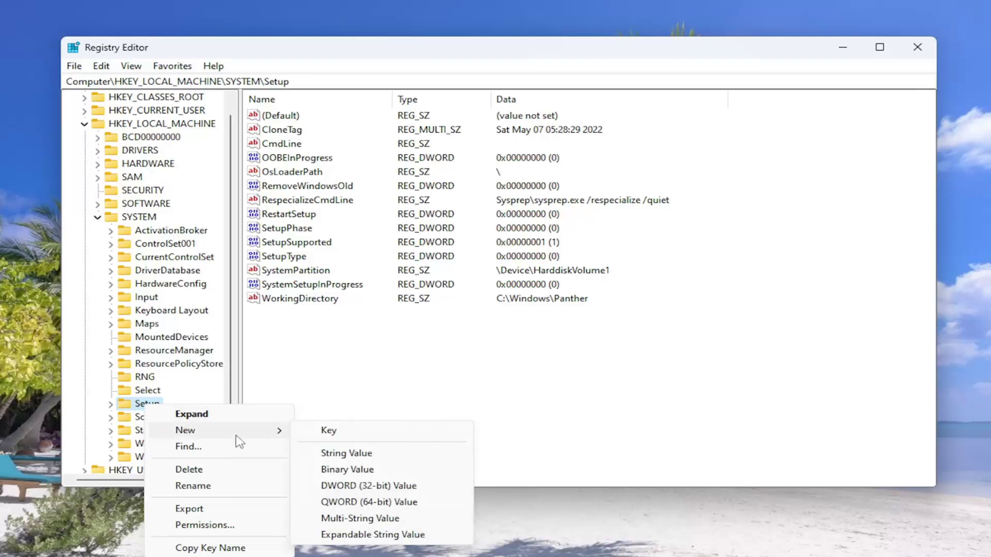
left_click(361, 486)
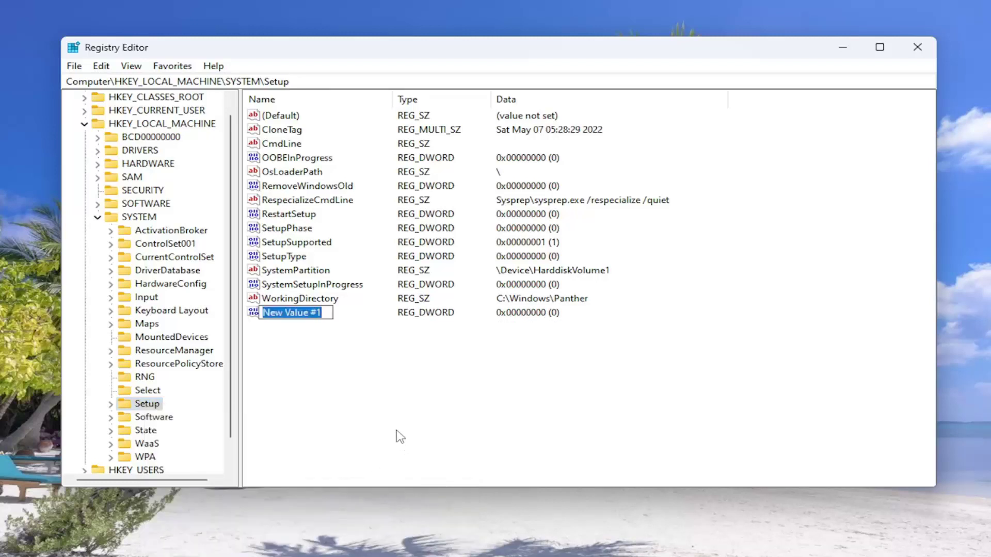
type("Unb")
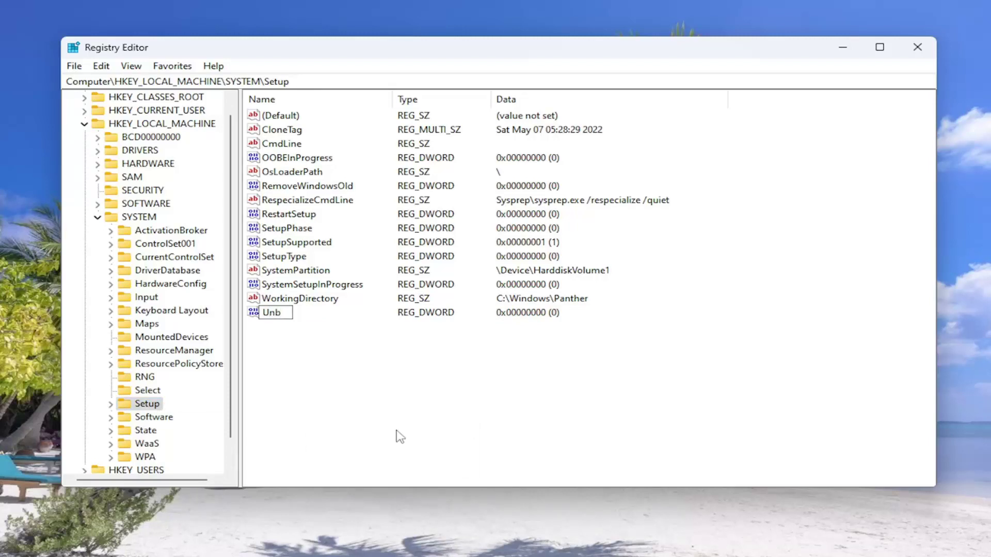
key("BackSpace")
key("BackSpace")
key("BackSpace")
type("UninstallWindow")
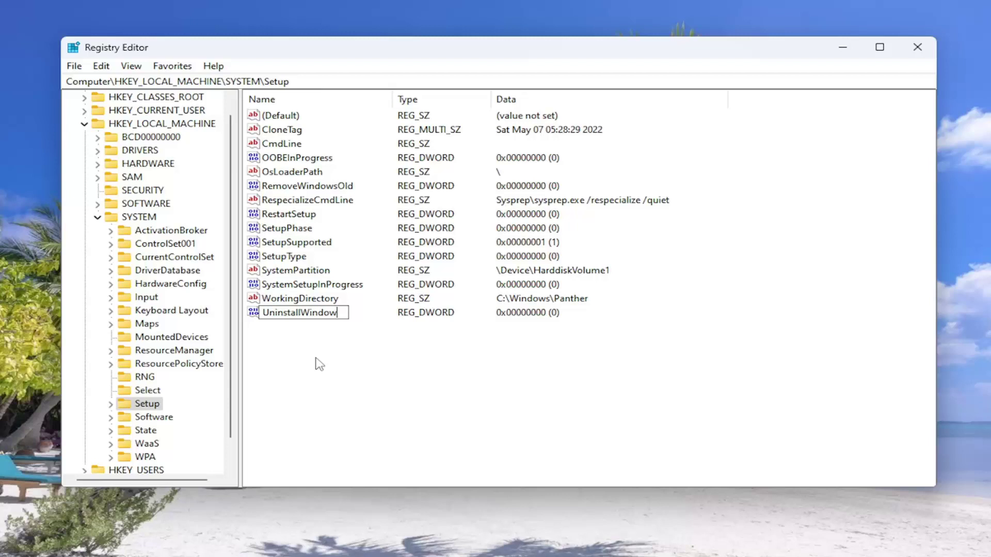
key("Return")
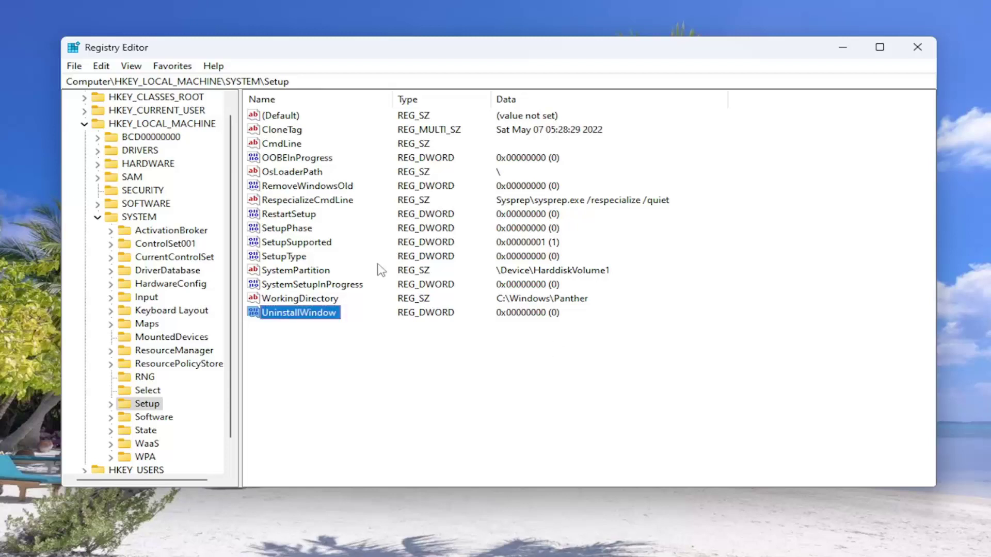
Set UninstallWindow's value data to 60 using the Decimal base
double_click(283, 314)
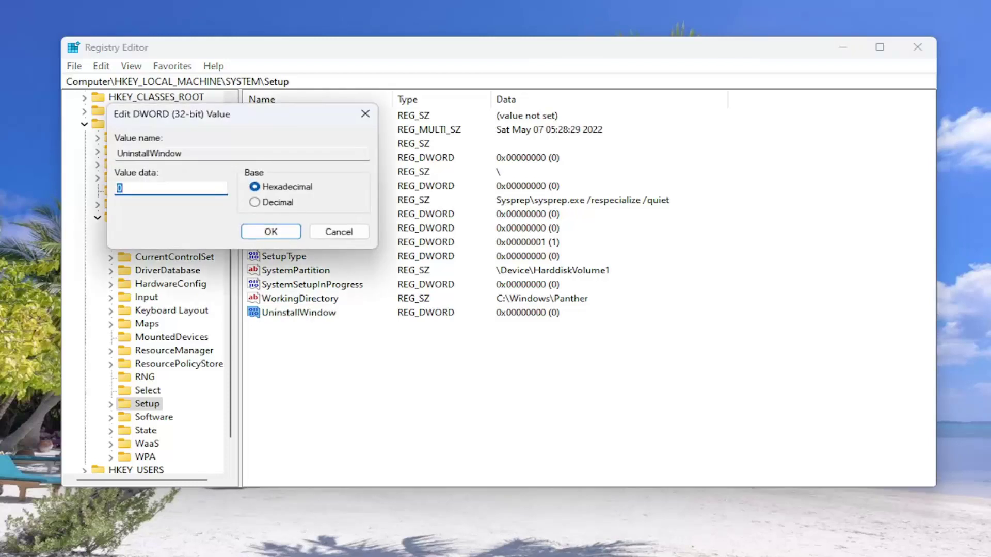
left_click_drag(283, 115, 485, 167)
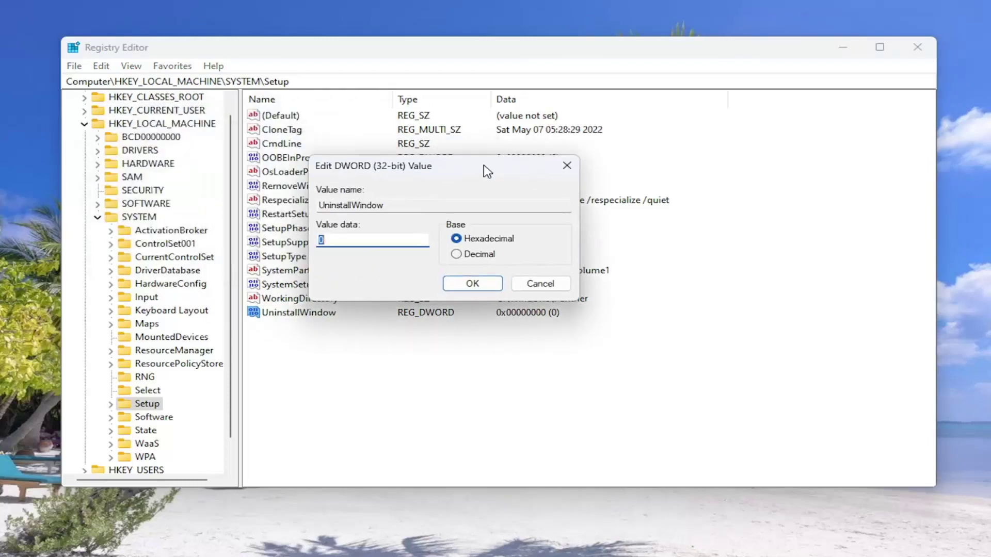
left_click(456, 255)
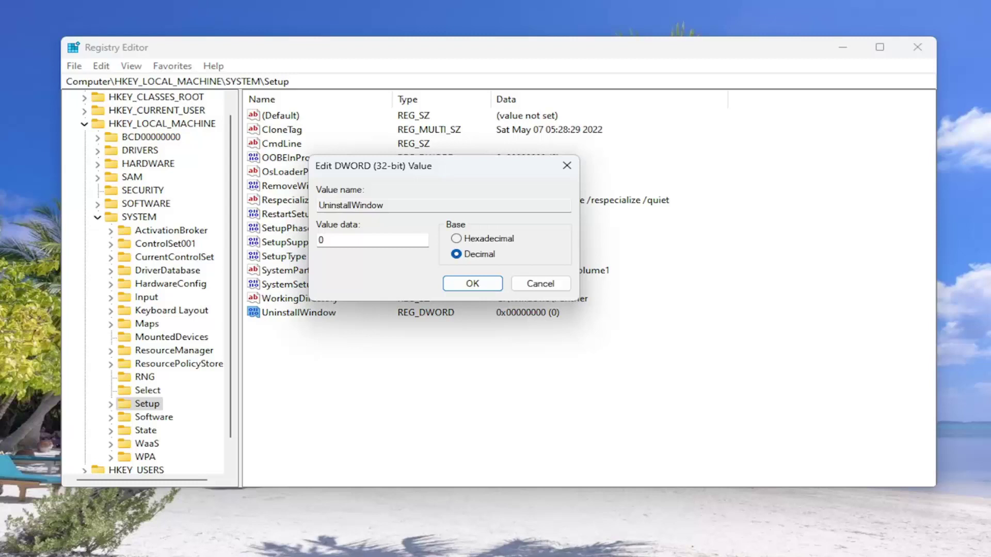
double_click(321, 240)
type("60")
left_click(458, 284)
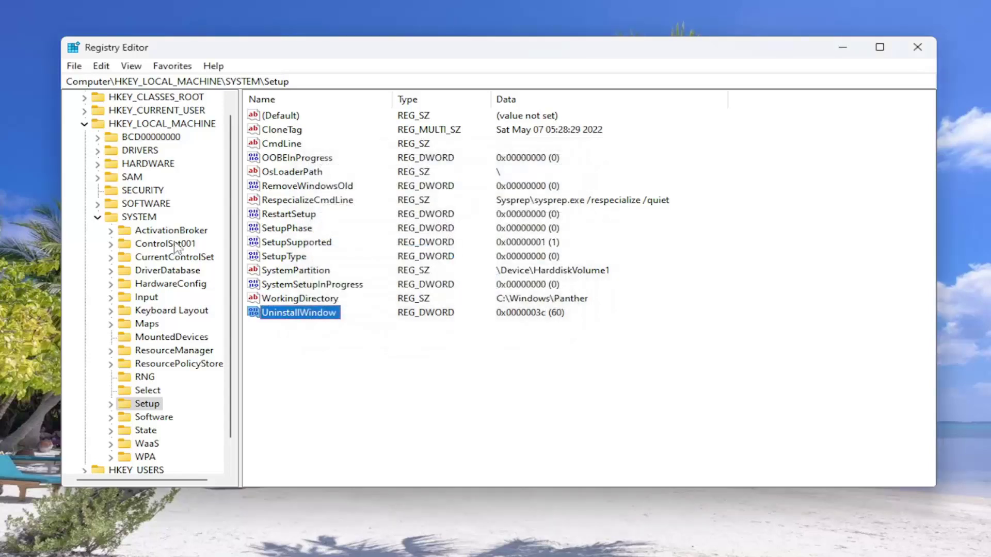
Collapse the registry tree back to Computer and close Registry Editor
left_click(98, 218)
left_click(85, 137)
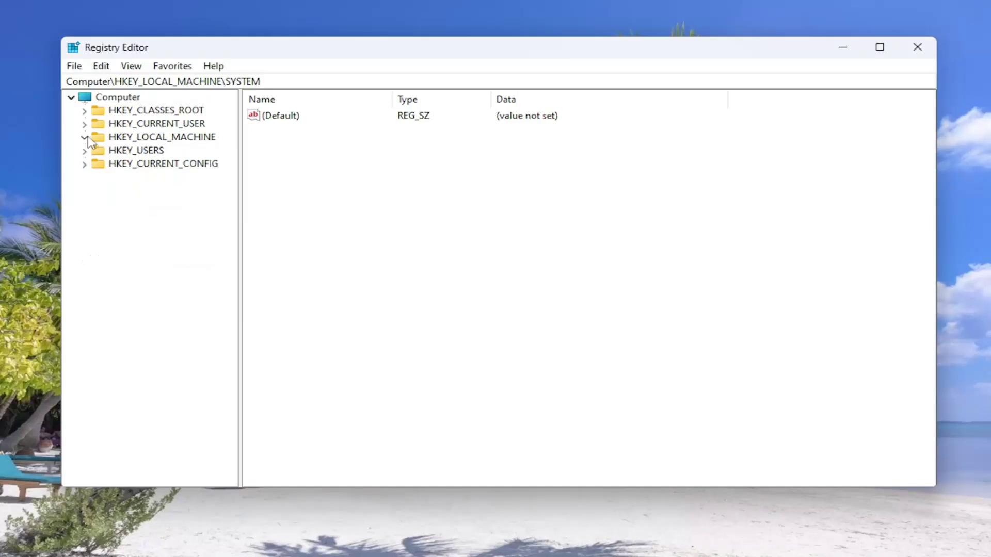
left_click(85, 98)
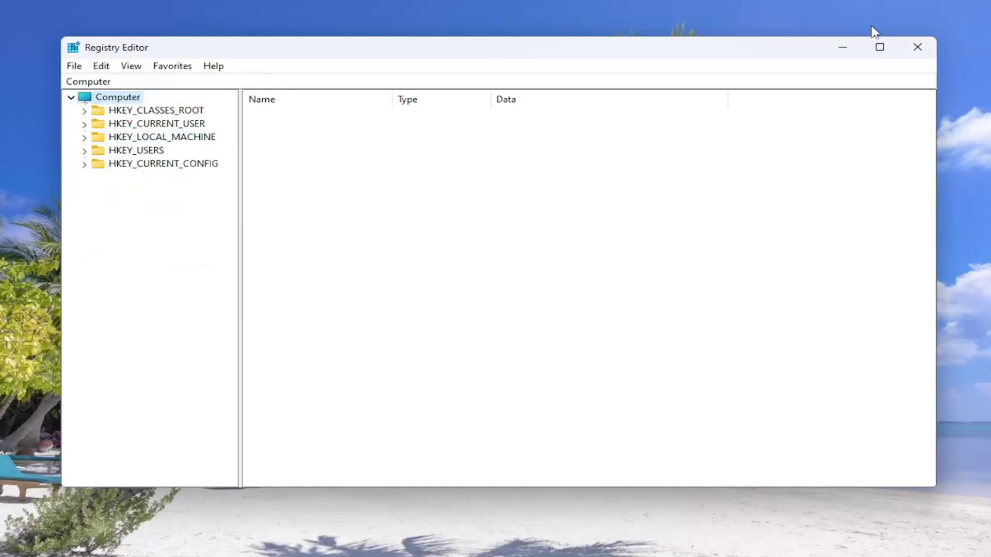
left_click(917, 49)
Restart Windows from the Start button's Shut down or sign out menu
right_click(22, 542)
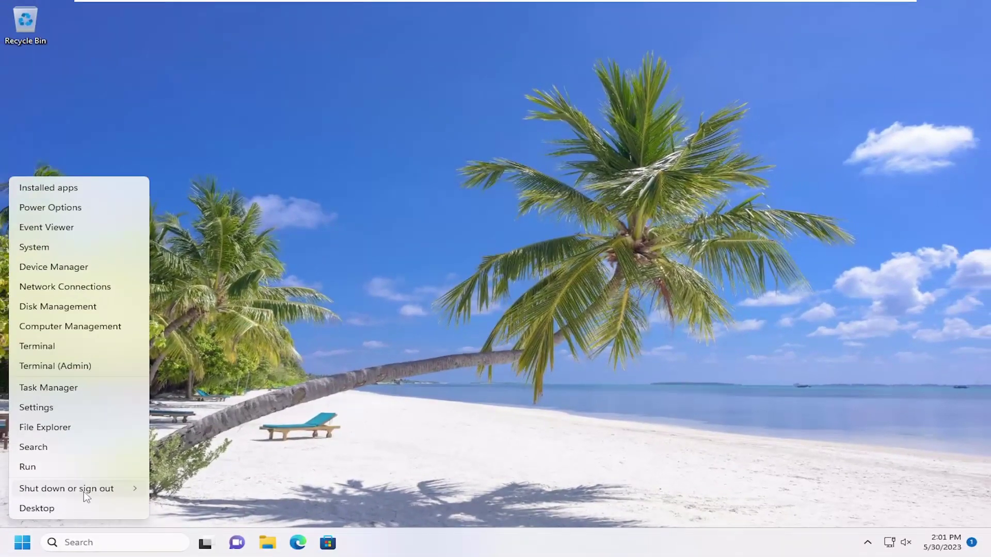
mouse_move(106, 494)
left_click(173, 488)
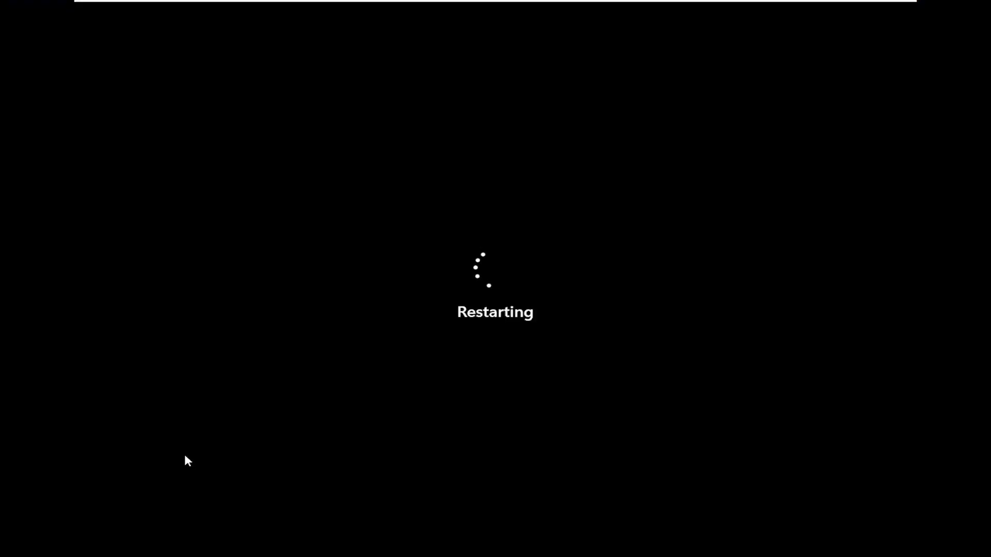